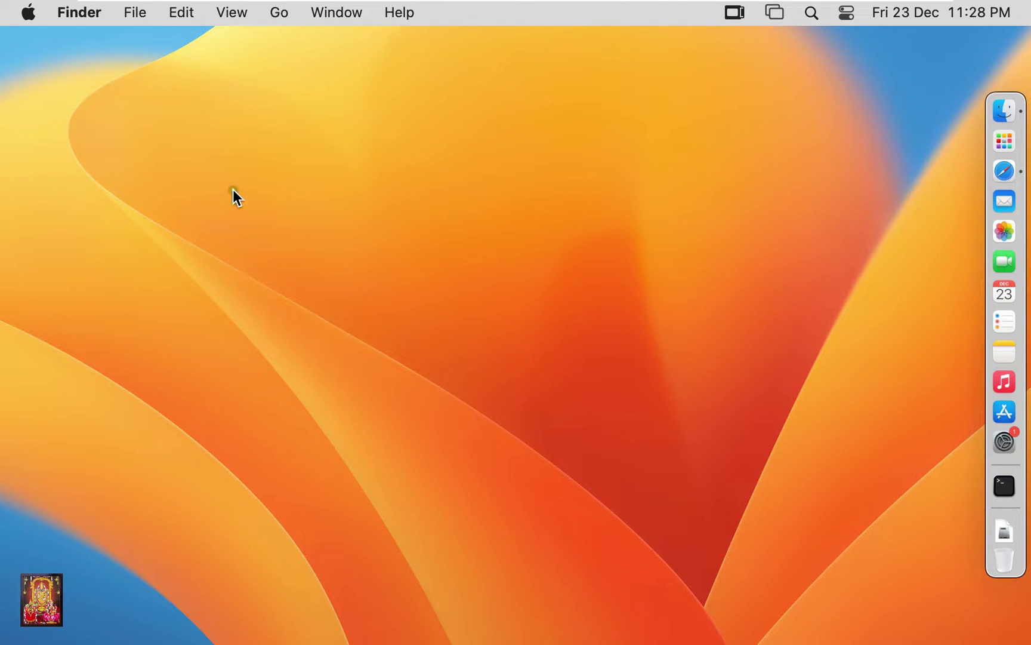
Check this Mac's specs and macOS version in About This Mac, then close it.
{"action": "left_click", "coordinate": [28, 12]}
{"action": "left_click", "coordinate": [64, 44]}
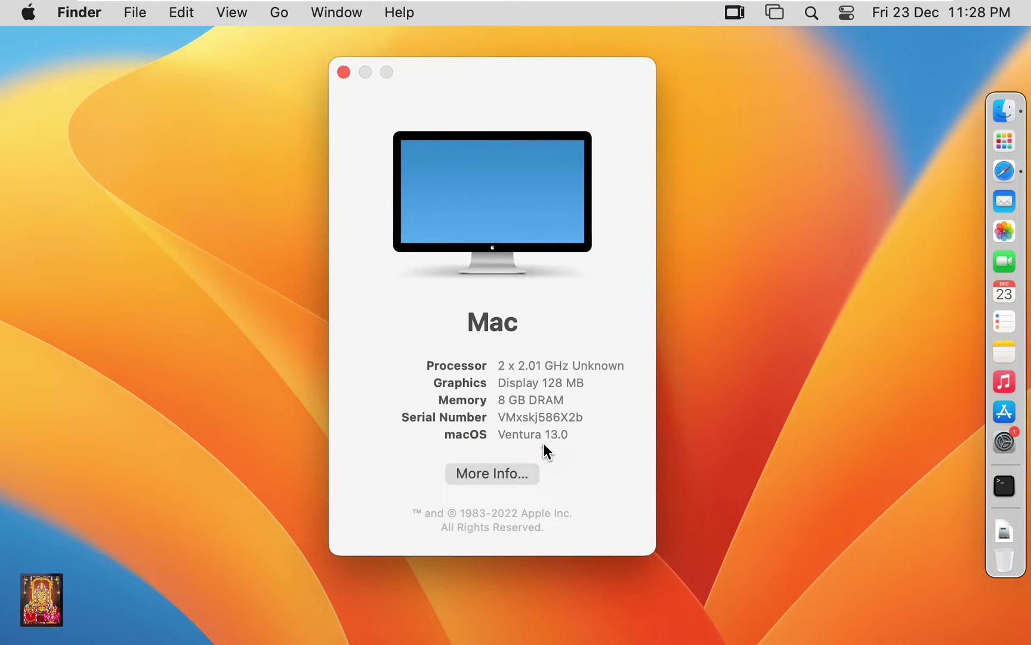
{"action": "left_click", "coordinate": [344, 72]}
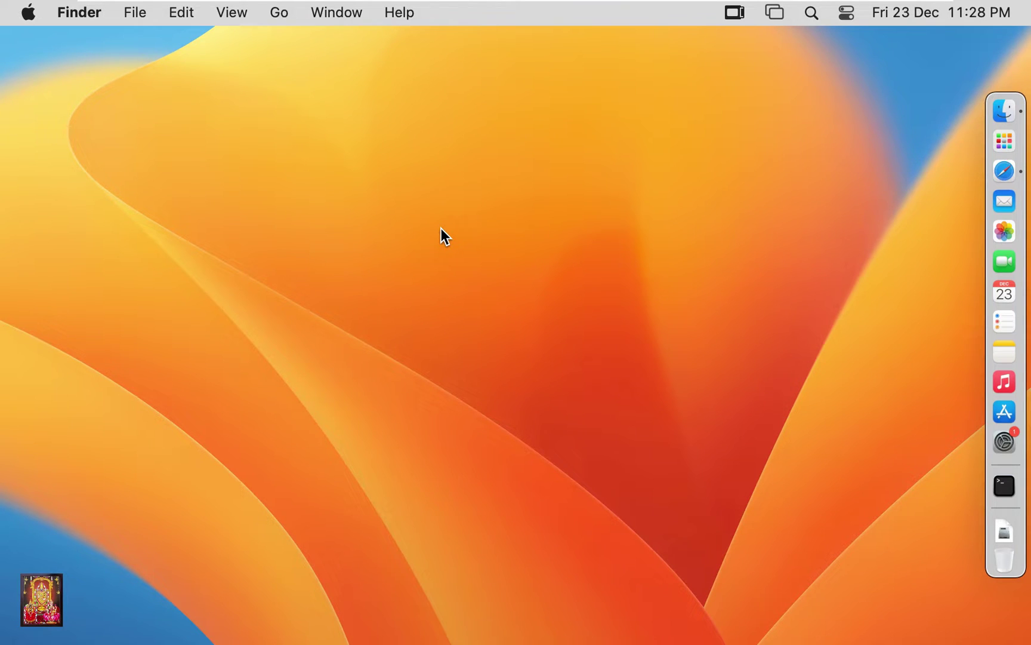
Launch the App Store from Launchpad and dismiss its notifications prompt.
{"action": "left_click", "coordinate": [1000, 143]}
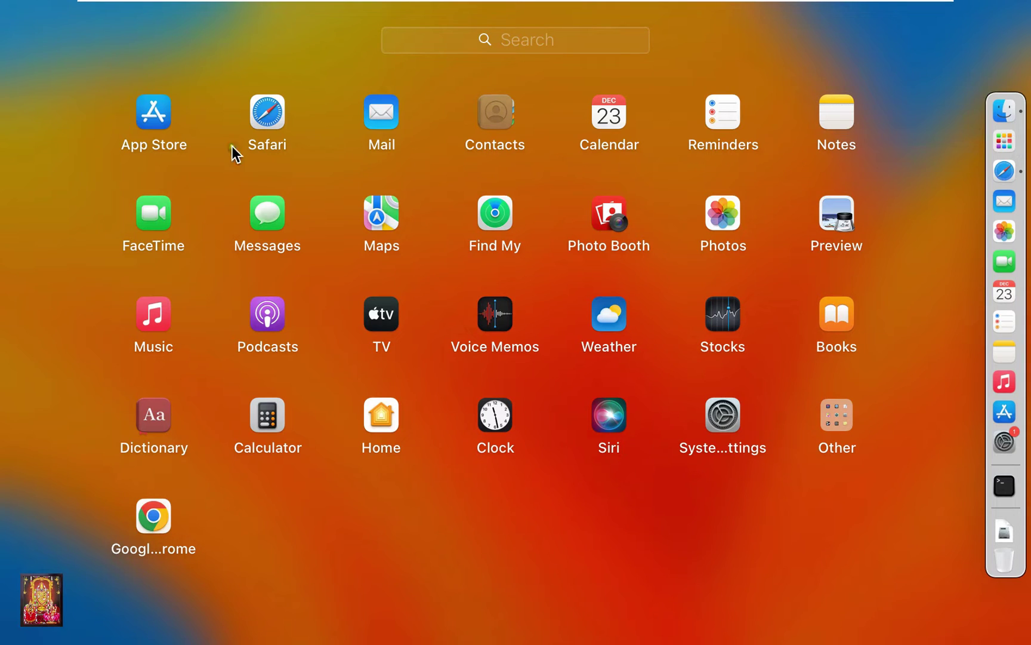
{"action": "left_click", "coordinate": [146, 121]}
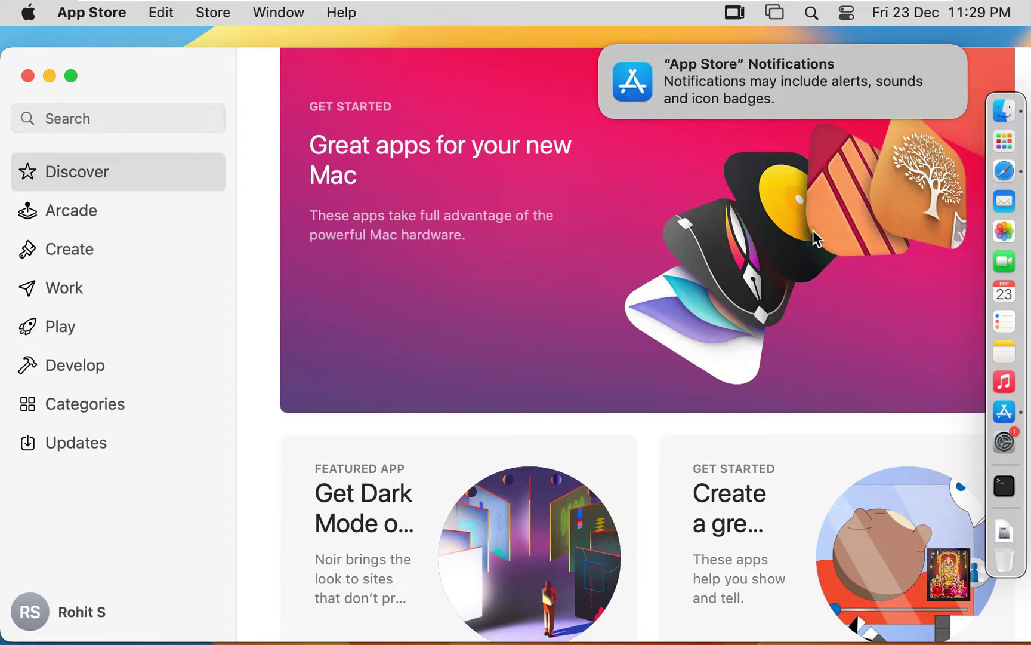
{"action": "left_click", "coordinate": [603, 46]}
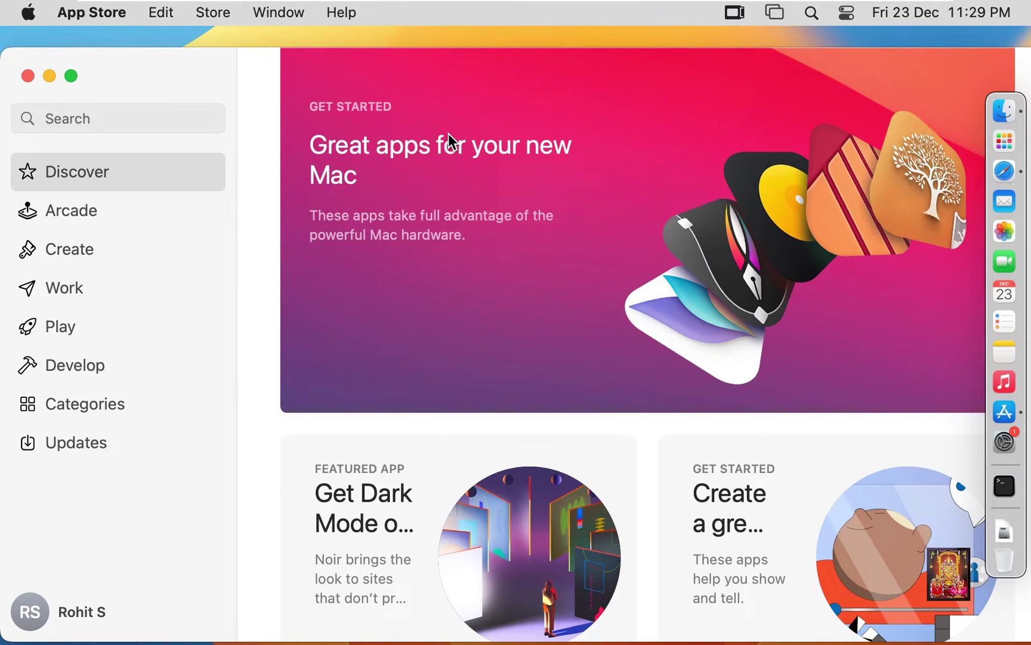
{"action": "left_click", "coordinate": [95, 117]}
Search the App Store for 'remote desktop' using the suggestion after typing 'remote'.
{"action": "left_click", "coordinate": [78, 111]}
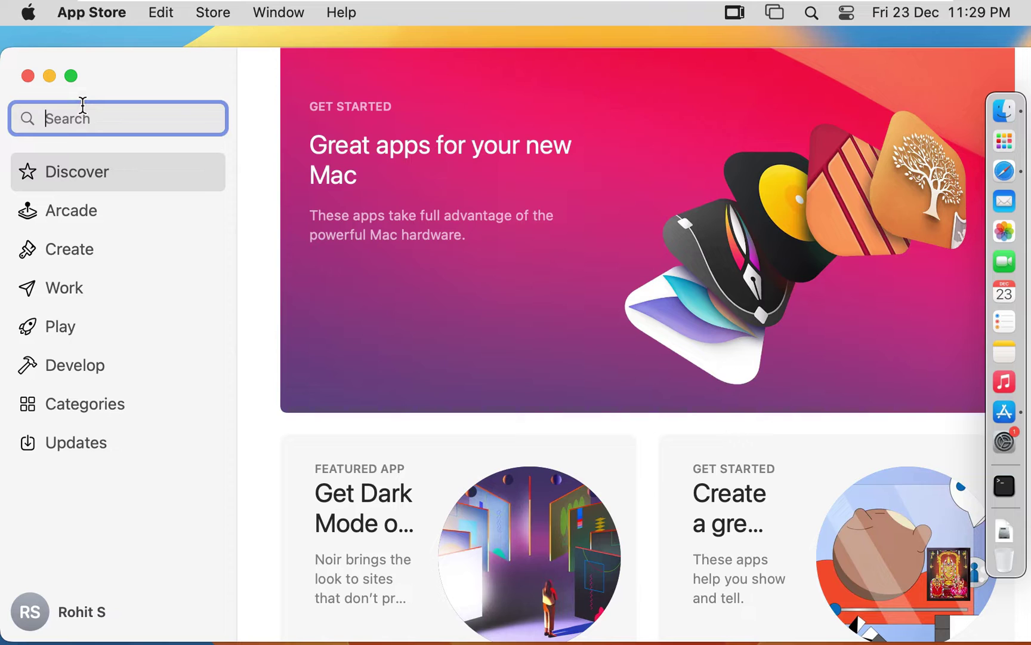
{"action": "type", "text": "remote"}
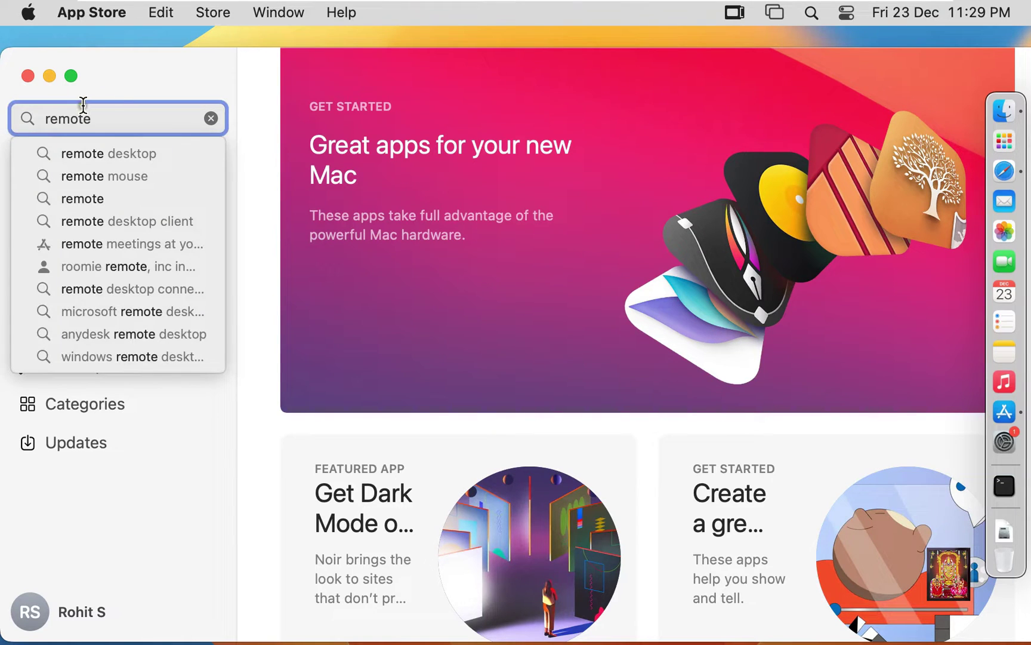
{"action": "left_click", "coordinate": [101, 154]}
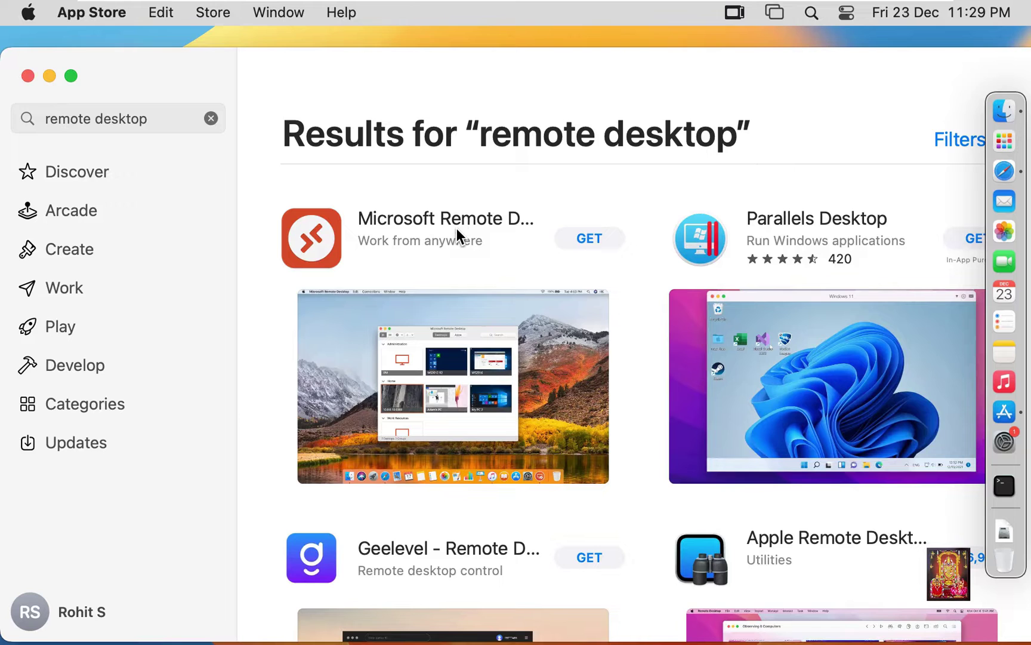
Get and install Microsoft Remote Desktop from the search results.
{"action": "left_click", "coordinate": [588, 239]}
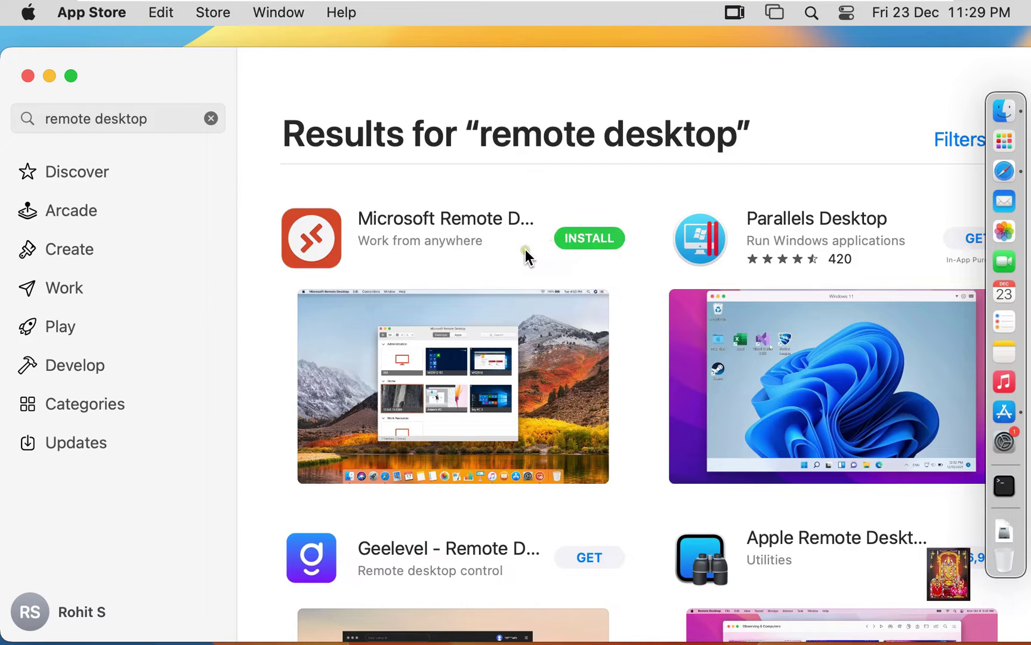
{"action": "left_click", "coordinate": [585, 238]}
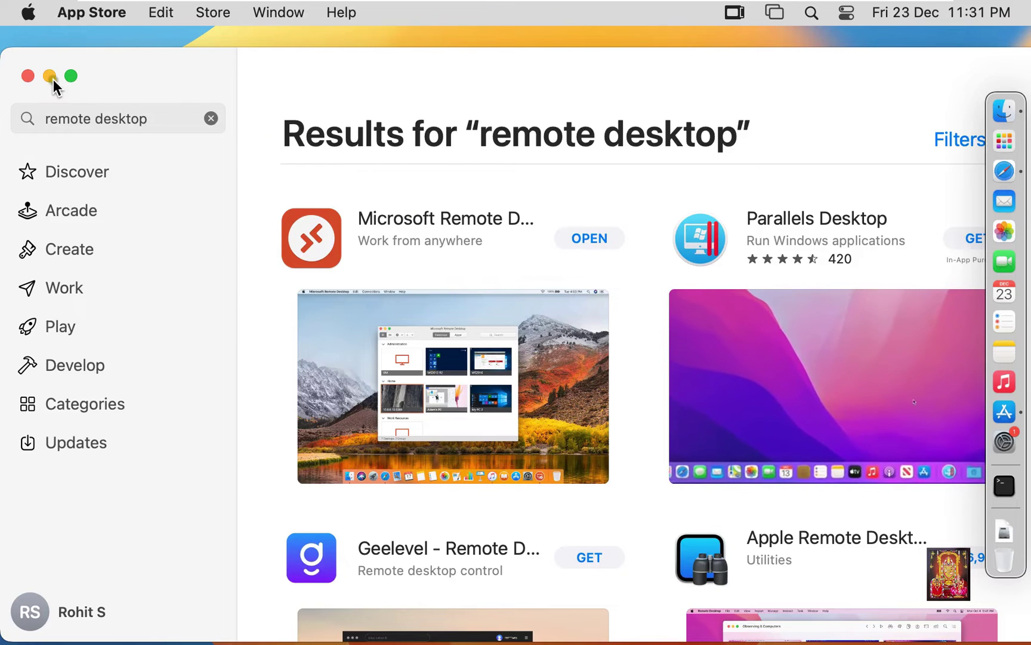
Close the App Store and launch Microsoft Remote Desktop from Launchpad.
{"action": "left_click", "coordinate": [29, 73]}
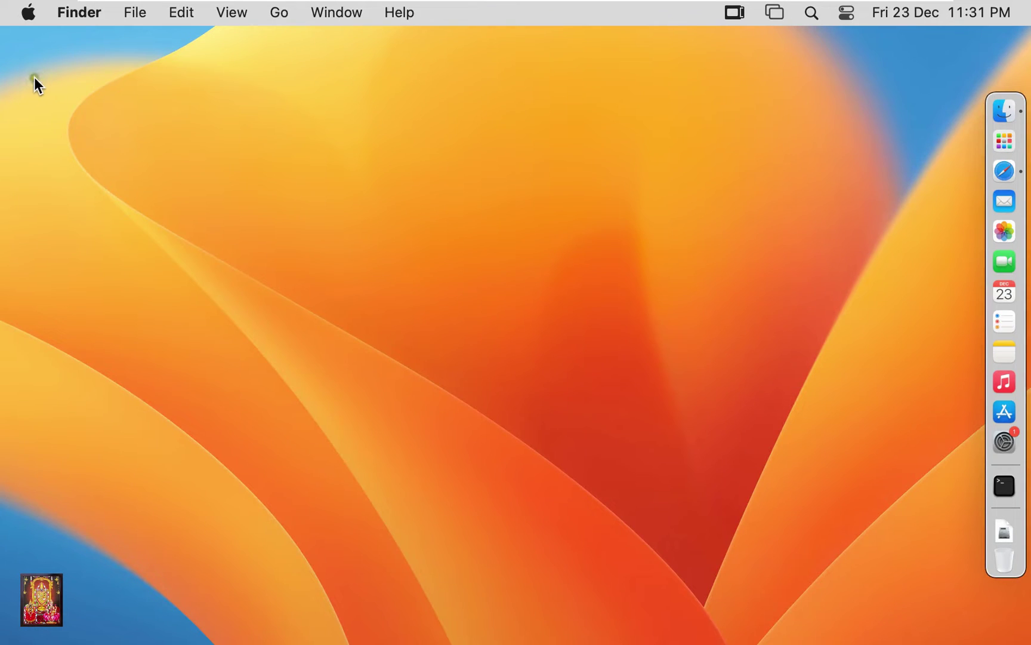
{"action": "left_click", "coordinate": [1004, 147]}
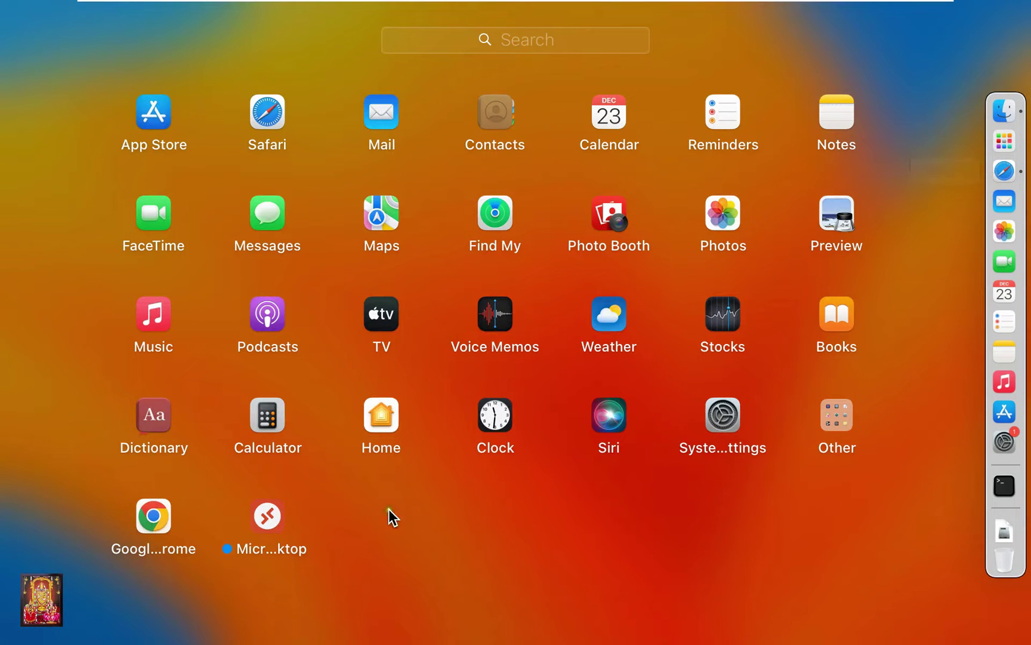
{"action": "left_click", "coordinate": [279, 515]}
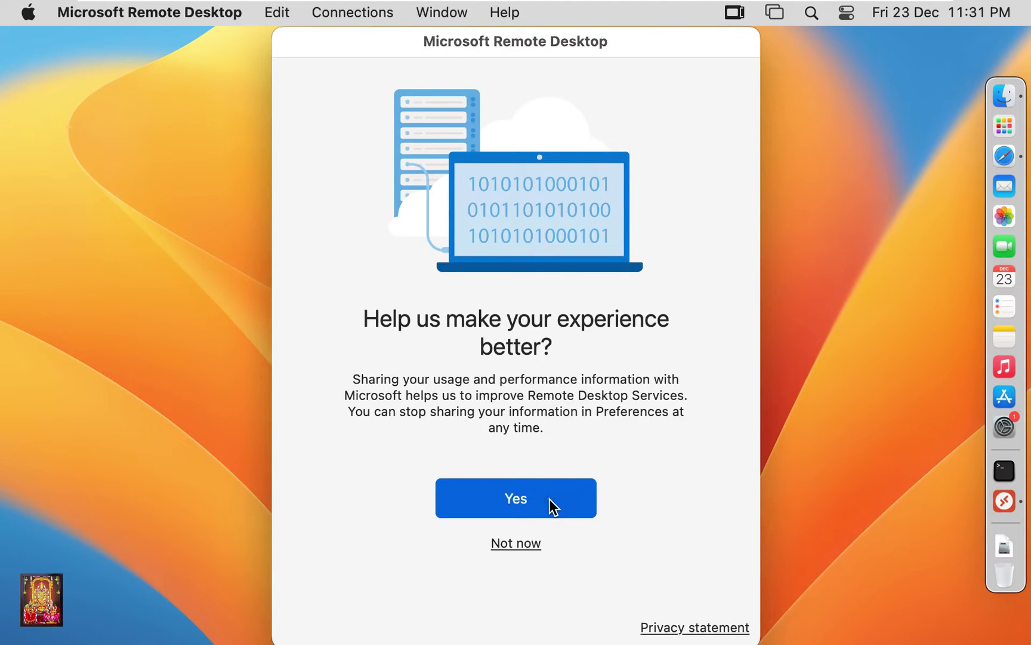
Decline usage data sharing and allow Microsoft Remote Desktop camera and microphone access.
{"action": "left_click", "coordinate": [531, 544]}
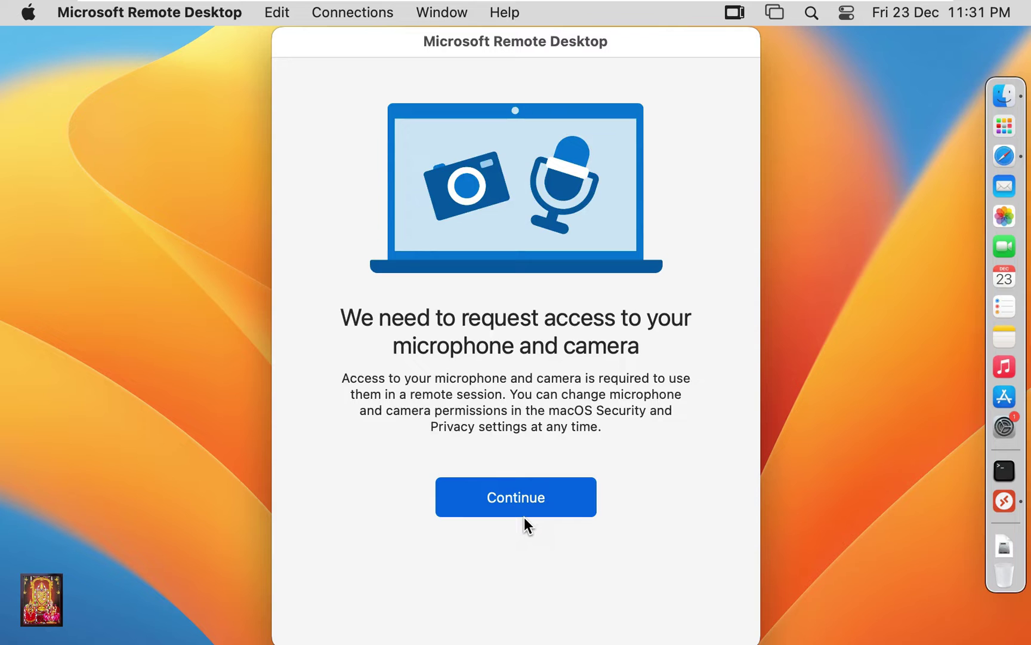
{"action": "left_click", "coordinate": [502, 499]}
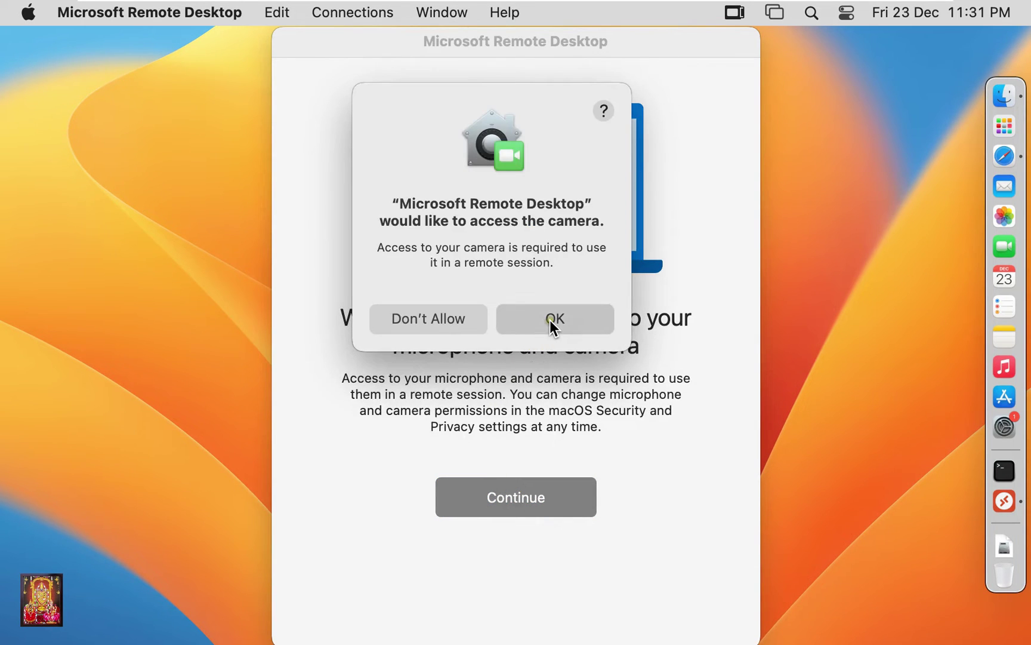
{"action": "left_click", "coordinate": [543, 331]}
{"action": "left_click", "coordinate": [576, 341]}
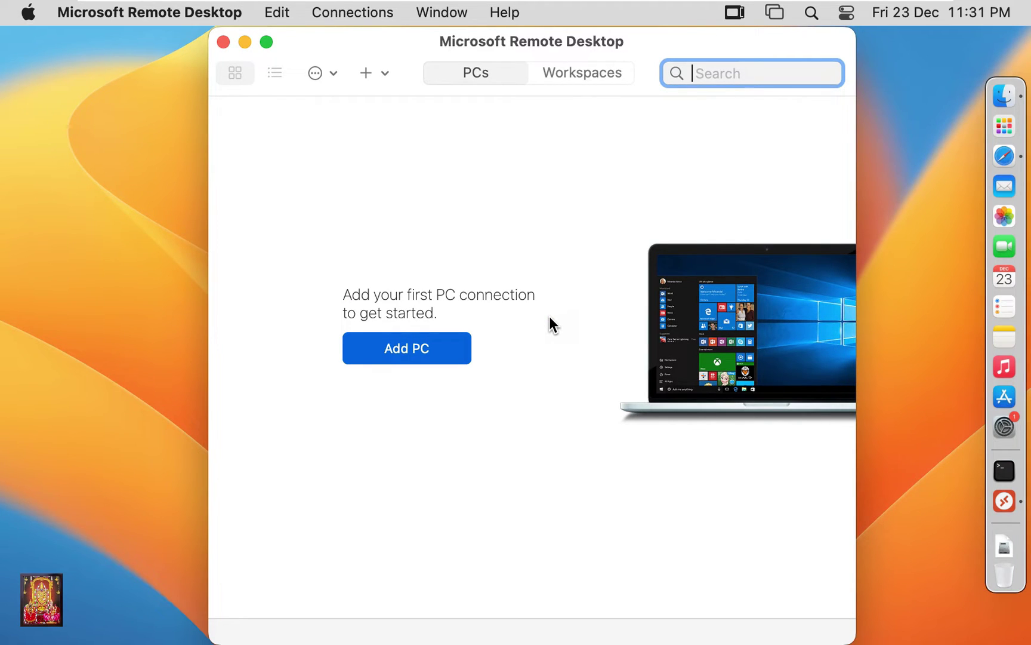
Add a new PC named 'Server' and review the Gateway options.
{"action": "left_click", "coordinate": [422, 350]}
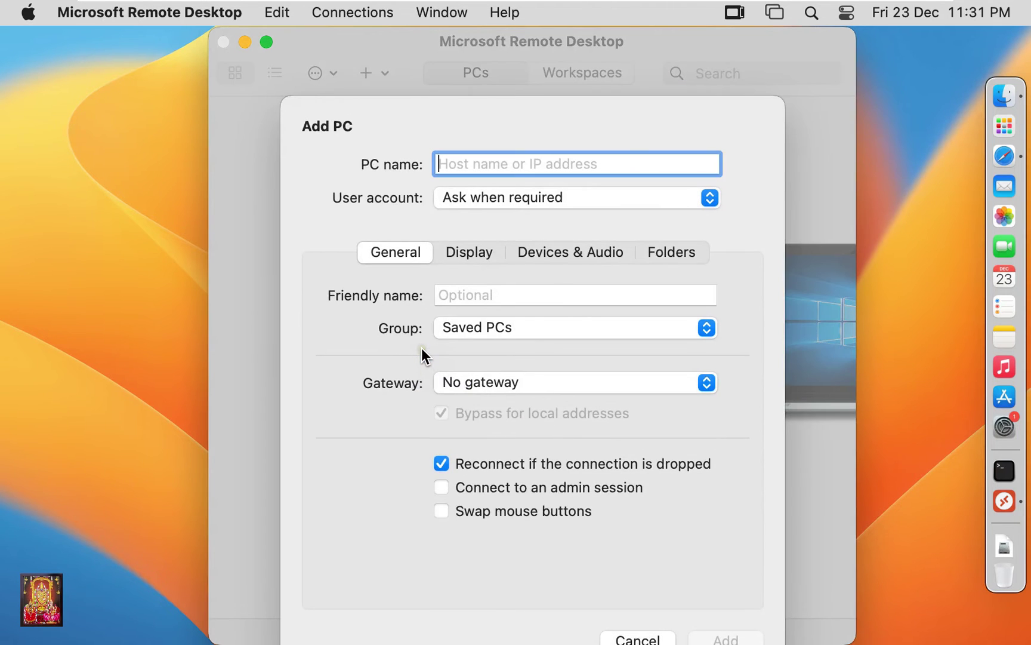
{"action": "type", "text": "Serv"}
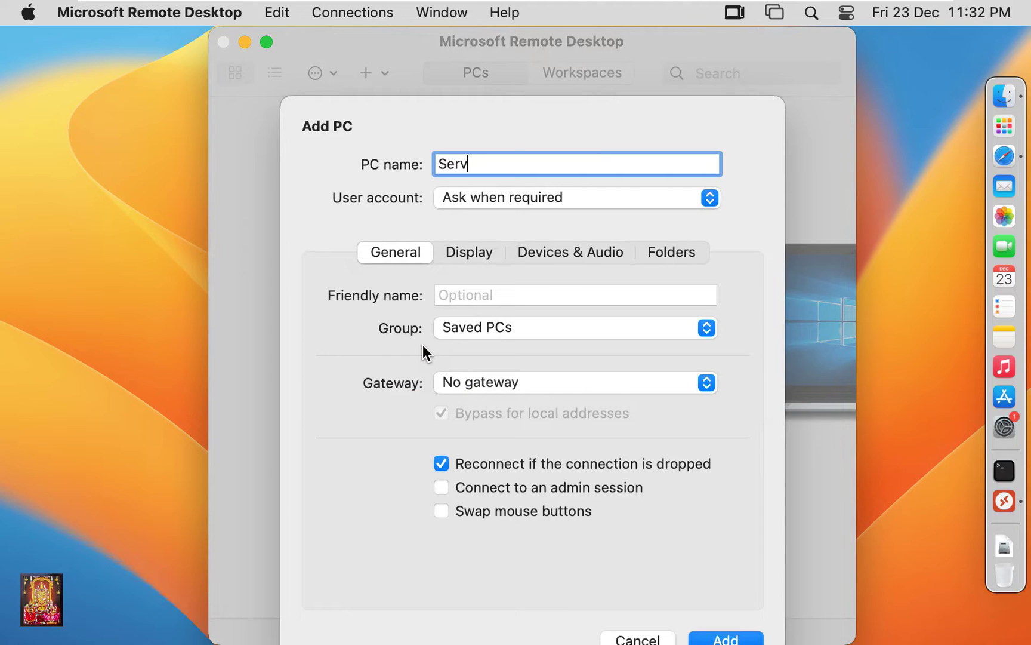
{"action": "type", "text": "er"}
{"action": "left_click", "coordinate": [457, 288]}
{"action": "left_click", "coordinate": [515, 376]}
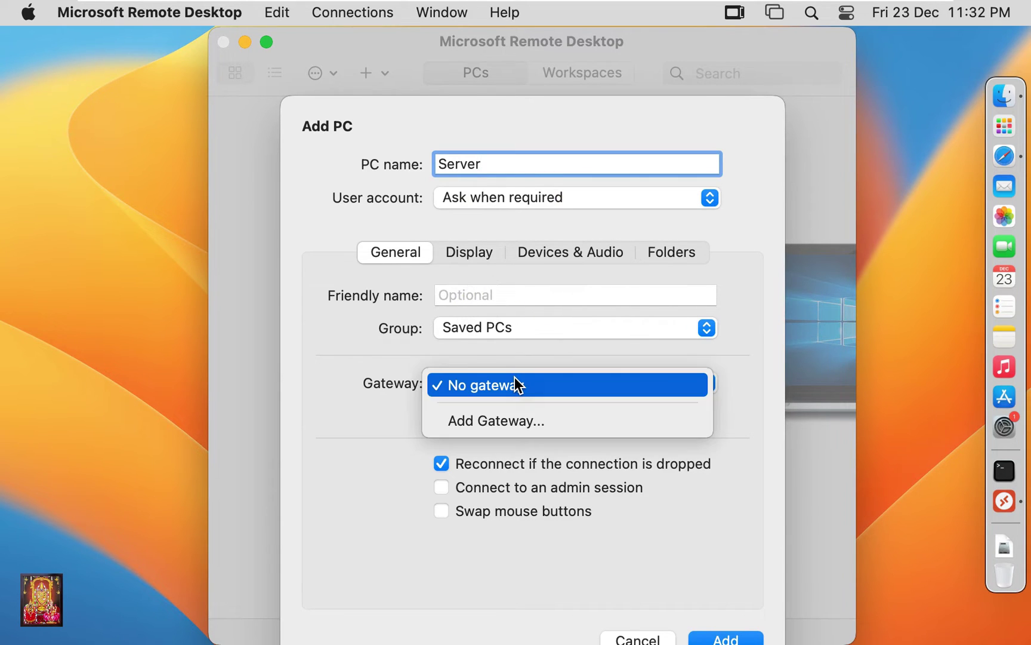
Create a gateway at 192.168.1.16 with friendly name 'Remote Server'.
{"action": "left_click", "coordinate": [499, 427]}
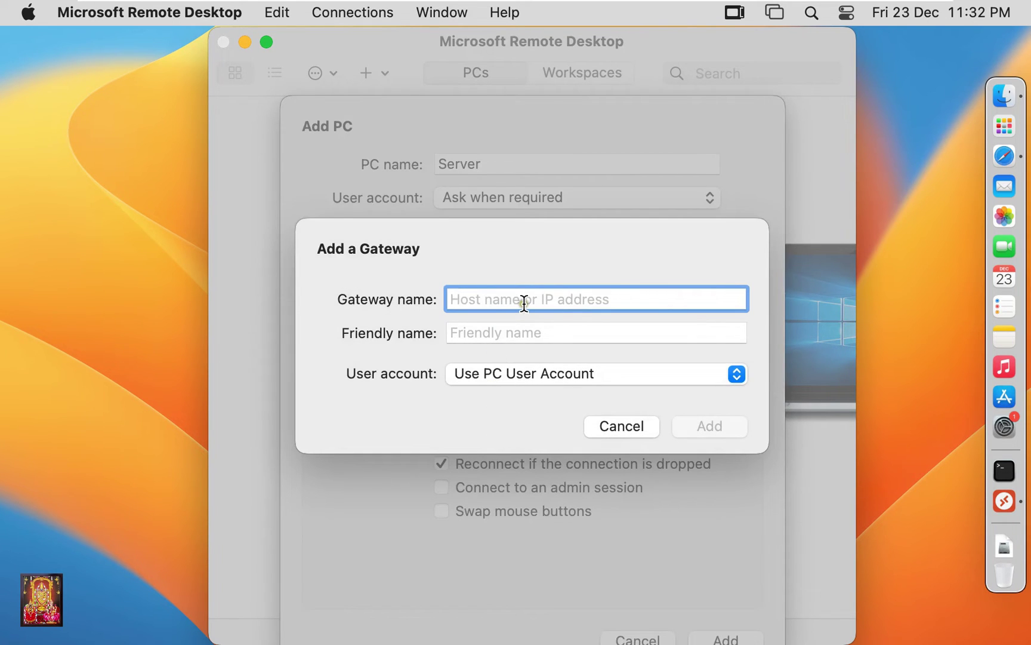
{"action": "type", "text": "1"}
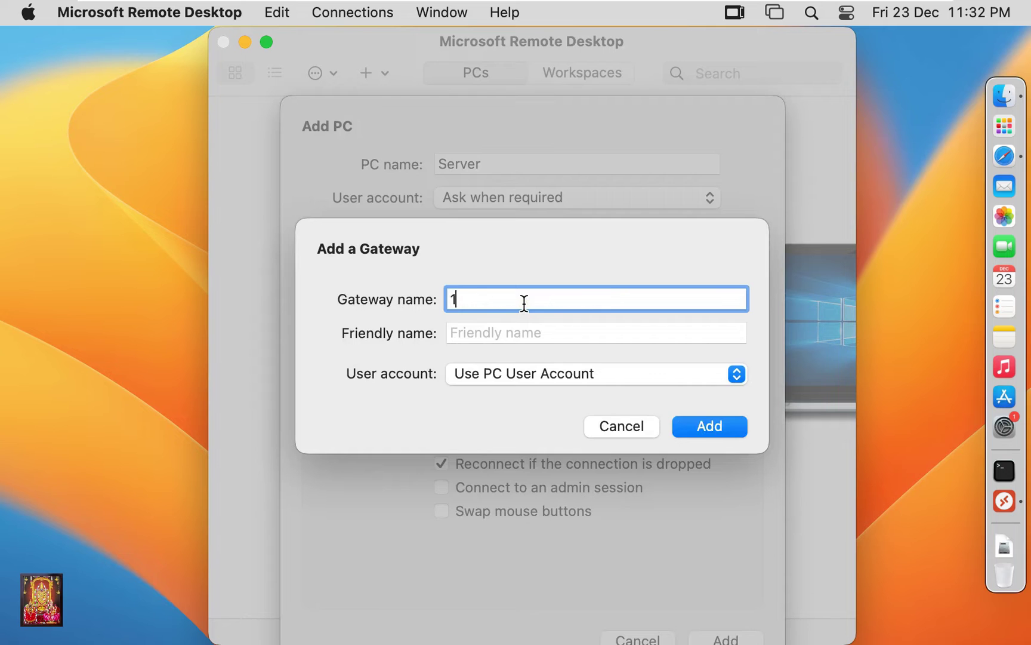
{"action": "type", "text": "92.168.1.16"}
{"action": "left_click", "coordinate": [509, 332]}
{"action": "type", "text": "Remote "}
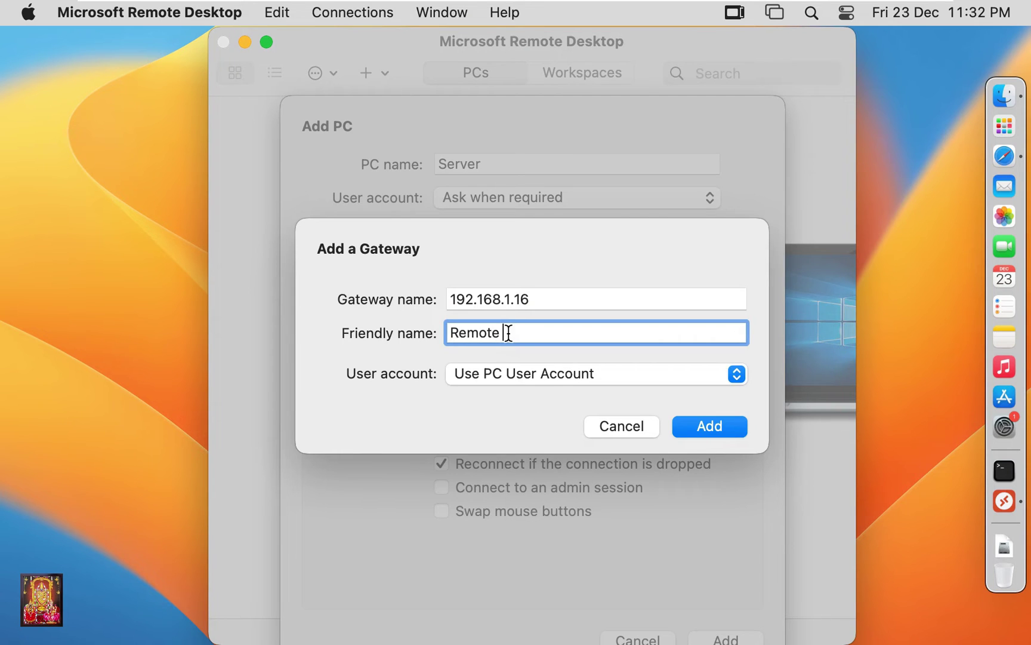
{"action": "type", "text": "Server"}
{"action": "left_click", "coordinate": [708, 424]}
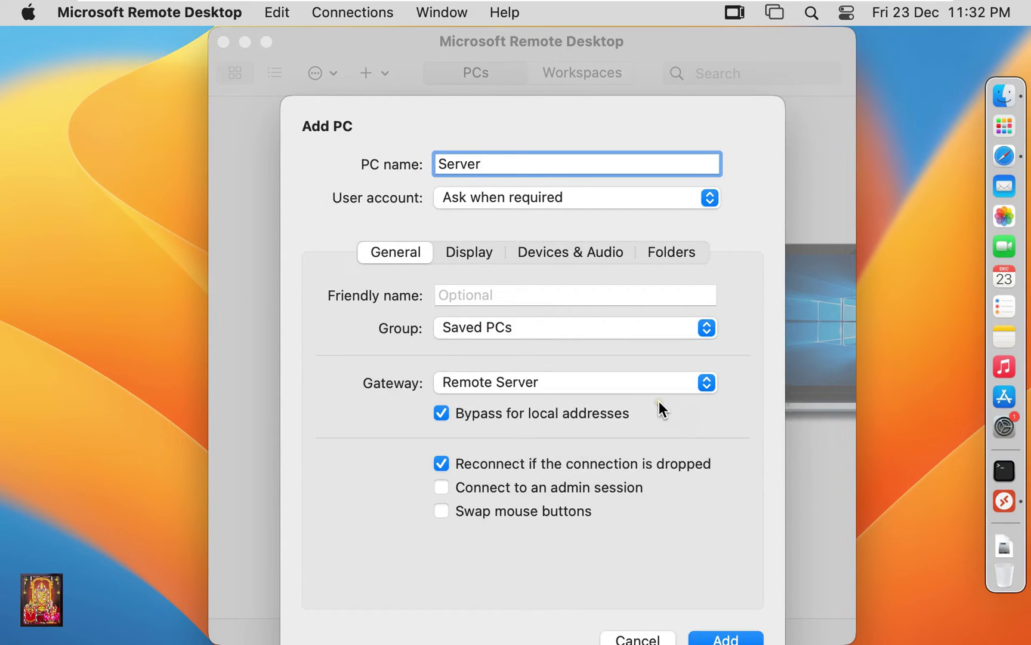
Save the Server PC entry and select it in the PCs list.
{"action": "left_click", "coordinate": [732, 639]}
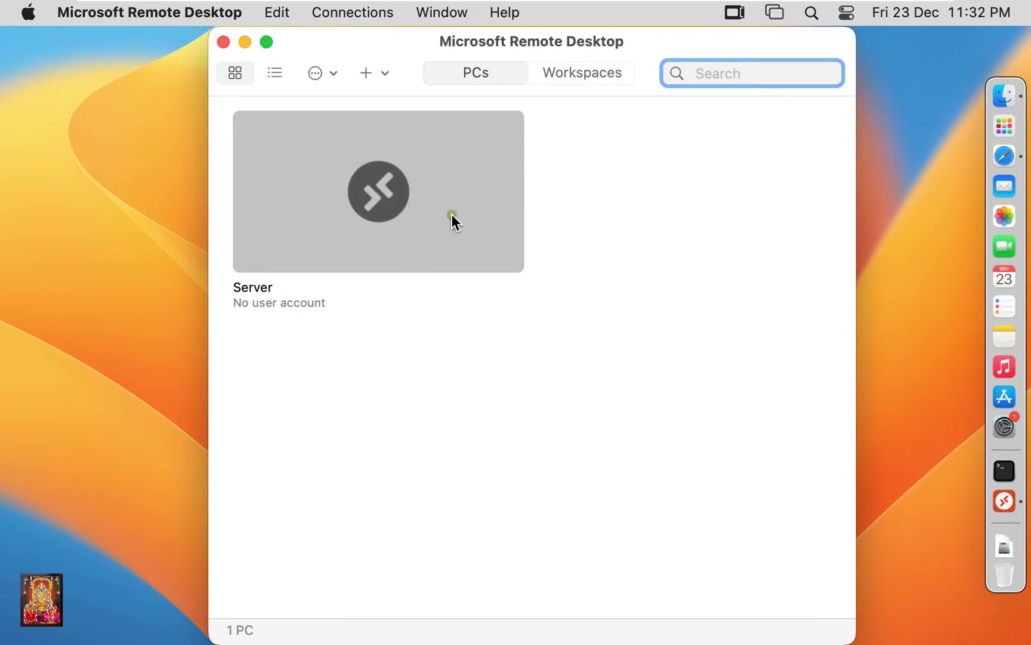
{"action": "mouse_move", "coordinate": [435, 214]}
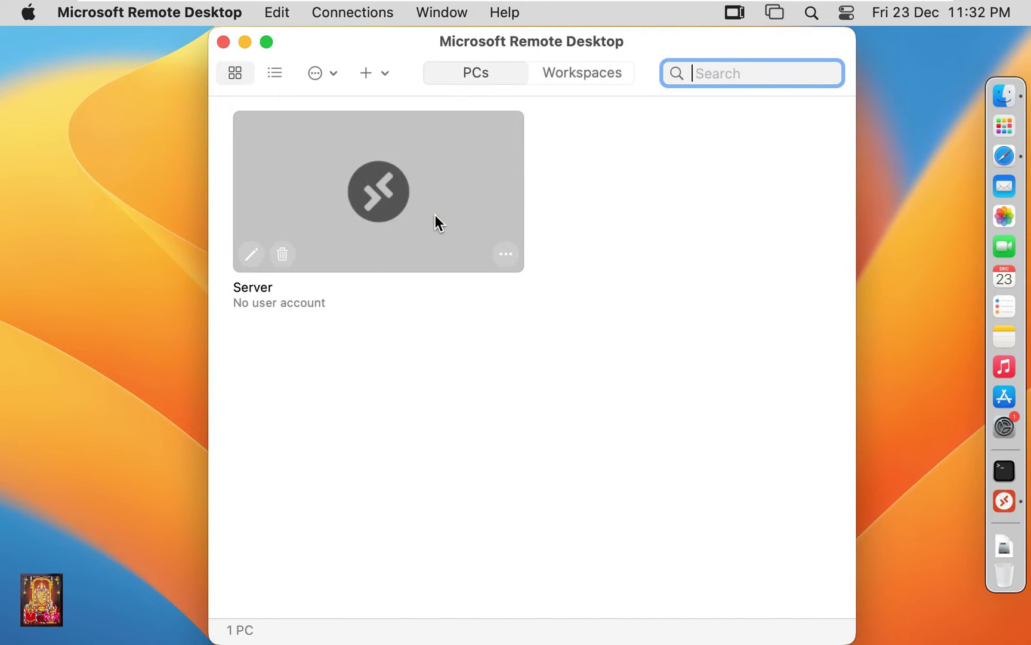
{"action": "left_click", "coordinate": [375, 200]}
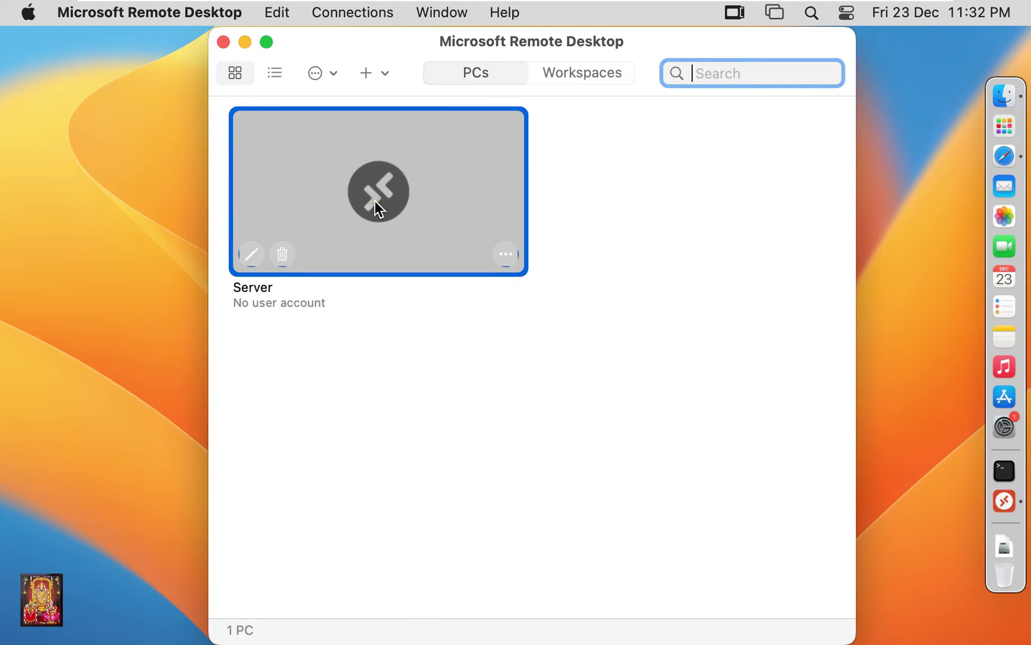
Connect to Server with the account username and password, accepting the certificate warning.
{"action": "double_click", "coordinate": [375, 200]}
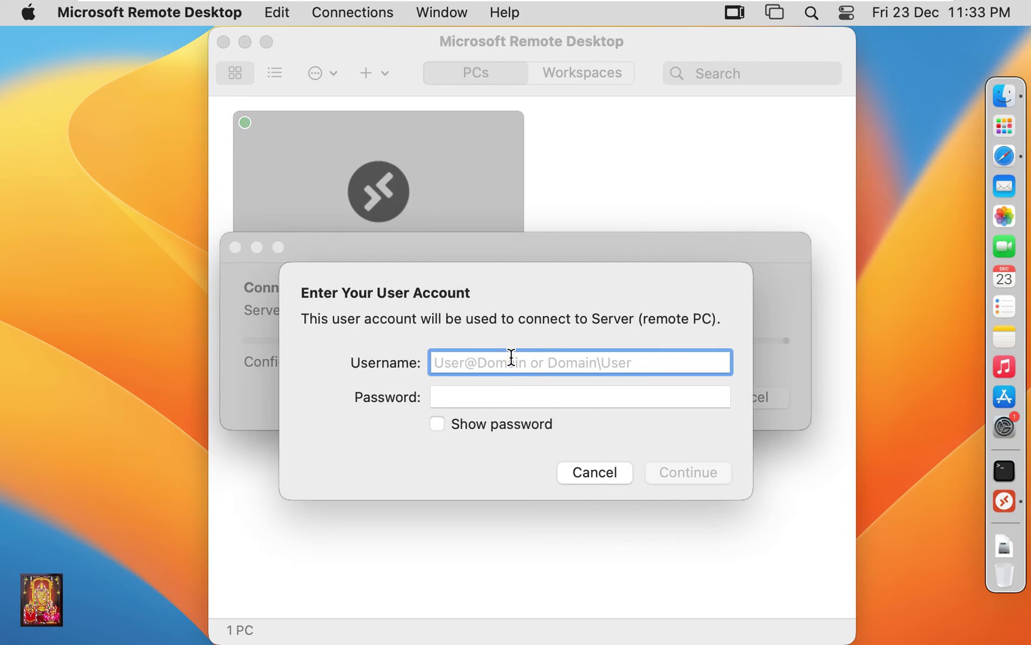
{"action": "type", "text": "bob"}
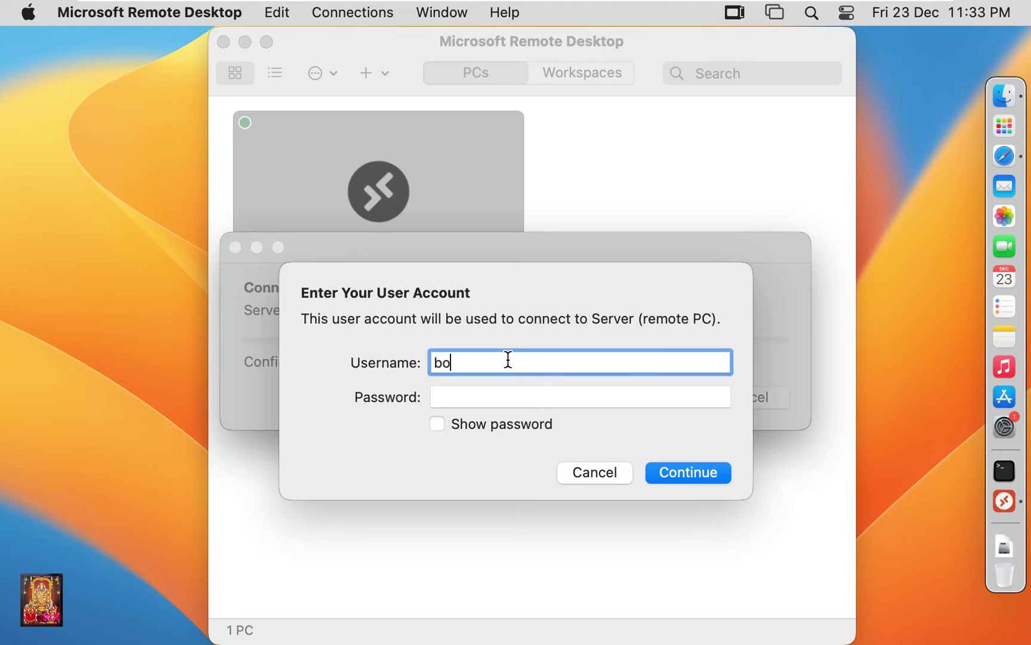
{"action": "left_click", "coordinate": [498, 397]}
{"action": "type", "text": "•••••••"}
{"action": "left_click", "coordinate": [687, 474]}
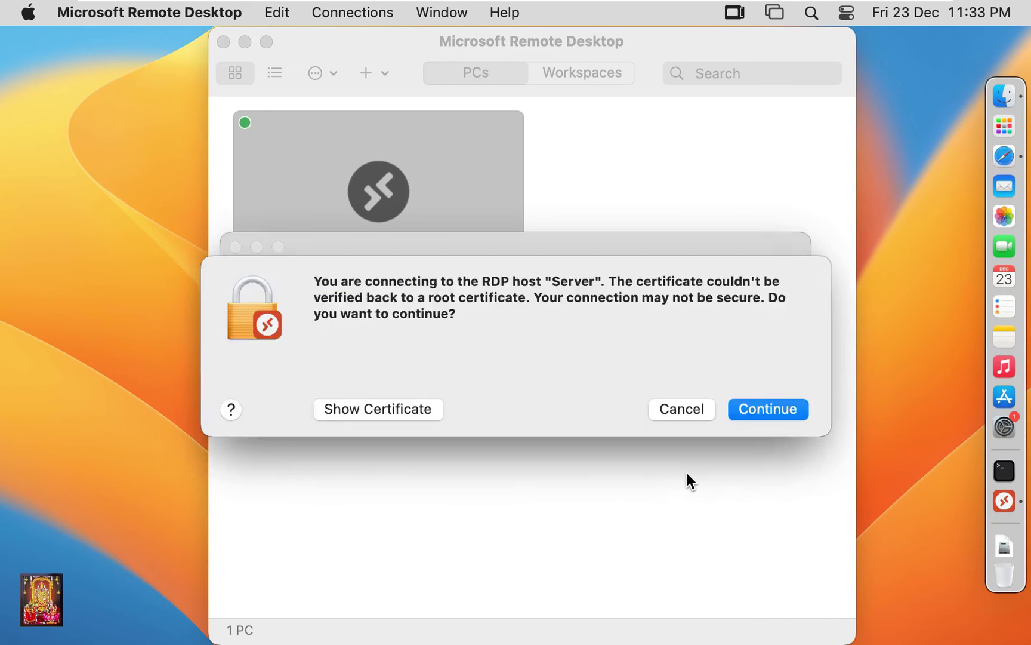
{"action": "left_click", "coordinate": [768, 415]}
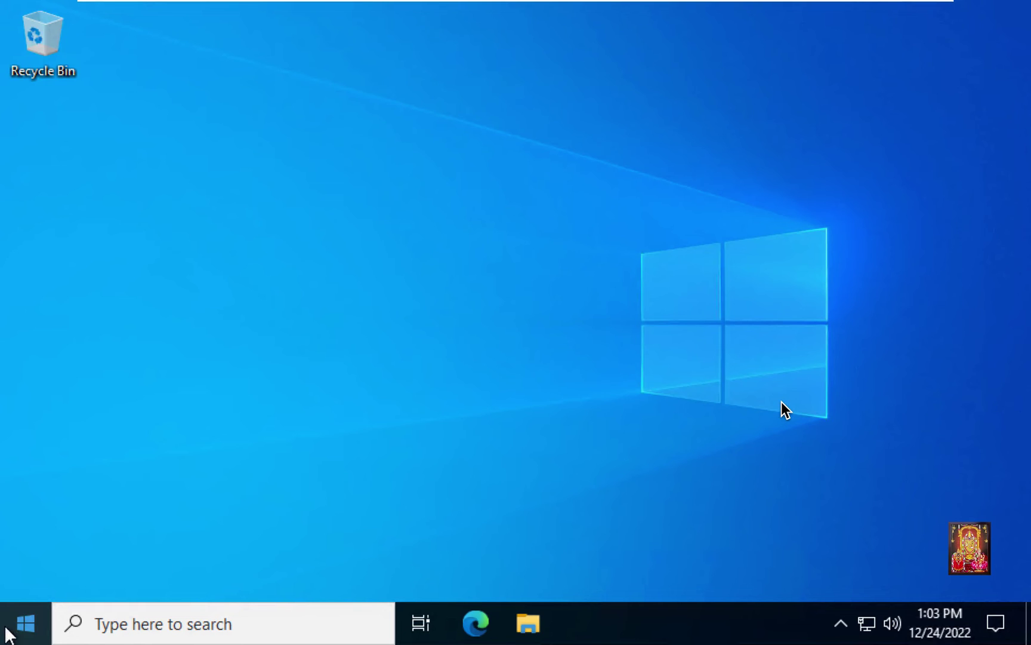
{"action": "left_click", "coordinate": [9, 624]}
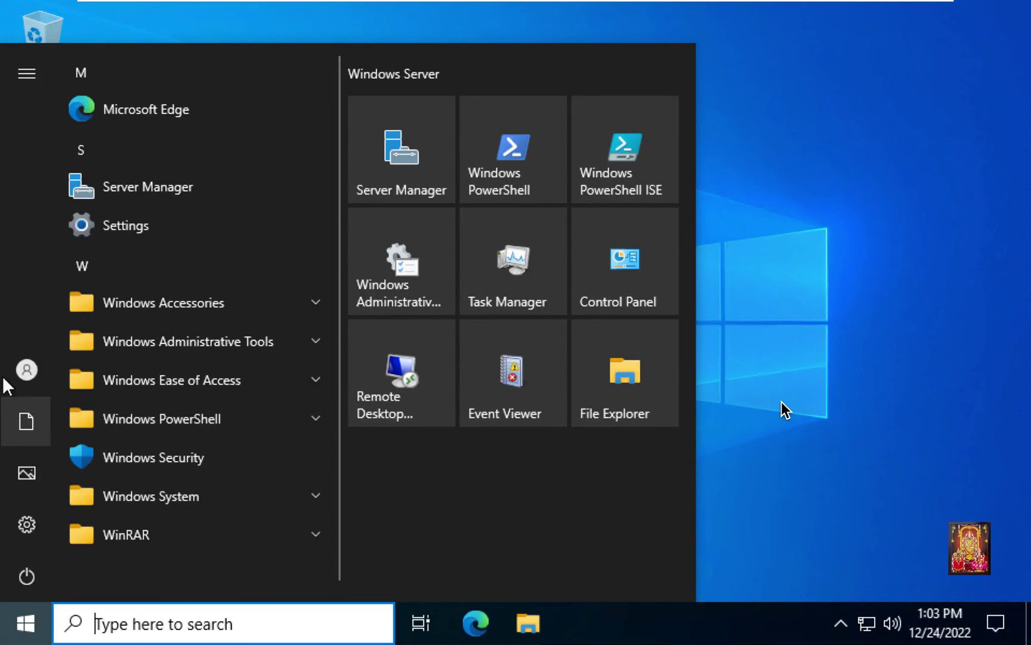
{"action": "left_click", "coordinate": [25, 373]}
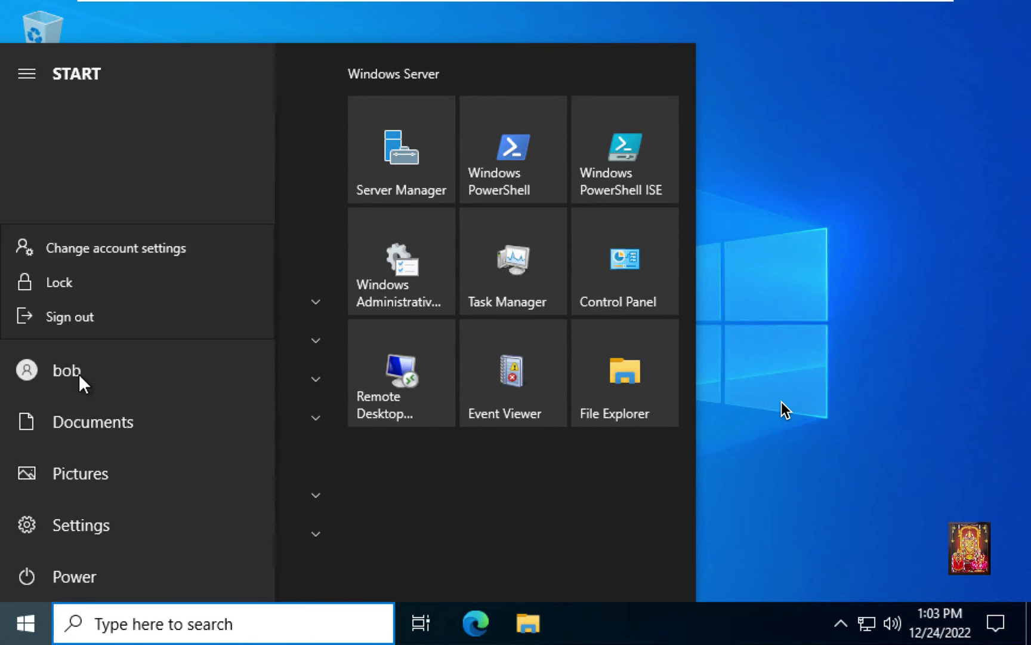
{"action": "key", "text": "Escape"}
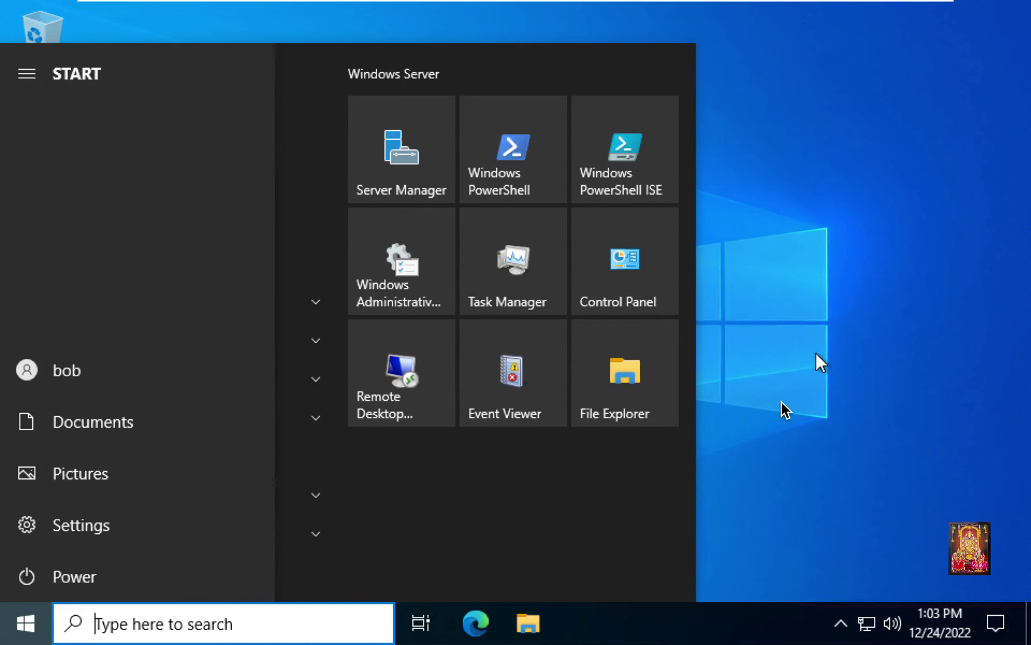
{"action": "key", "text": "Escape"}
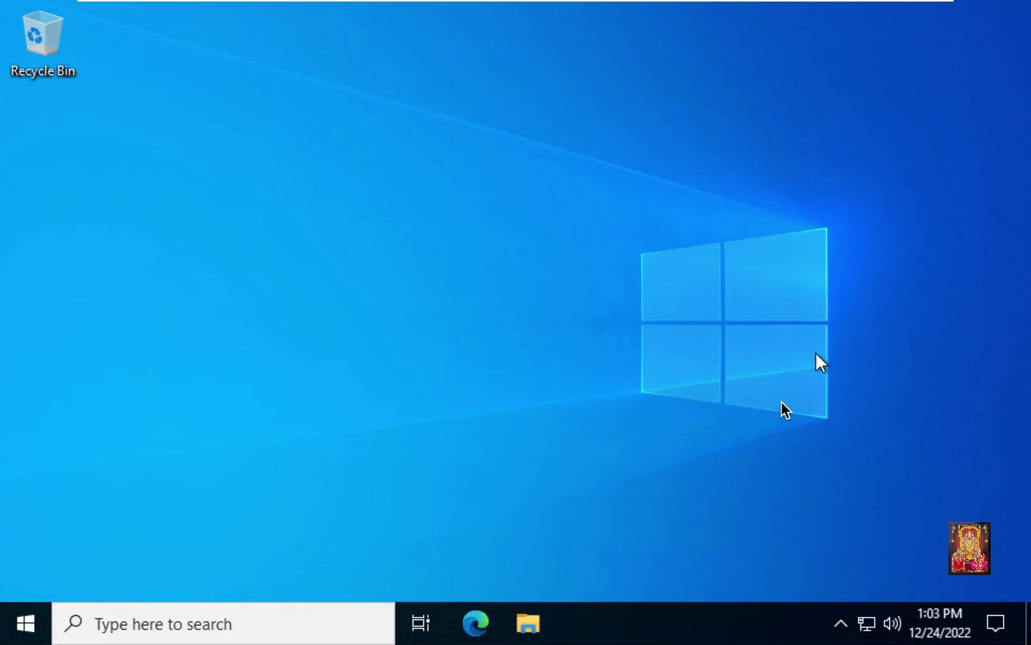
Sign out of the remote Windows session from the Start button's power-user menu.
{"action": "right_click", "coordinate": [7, 608]}
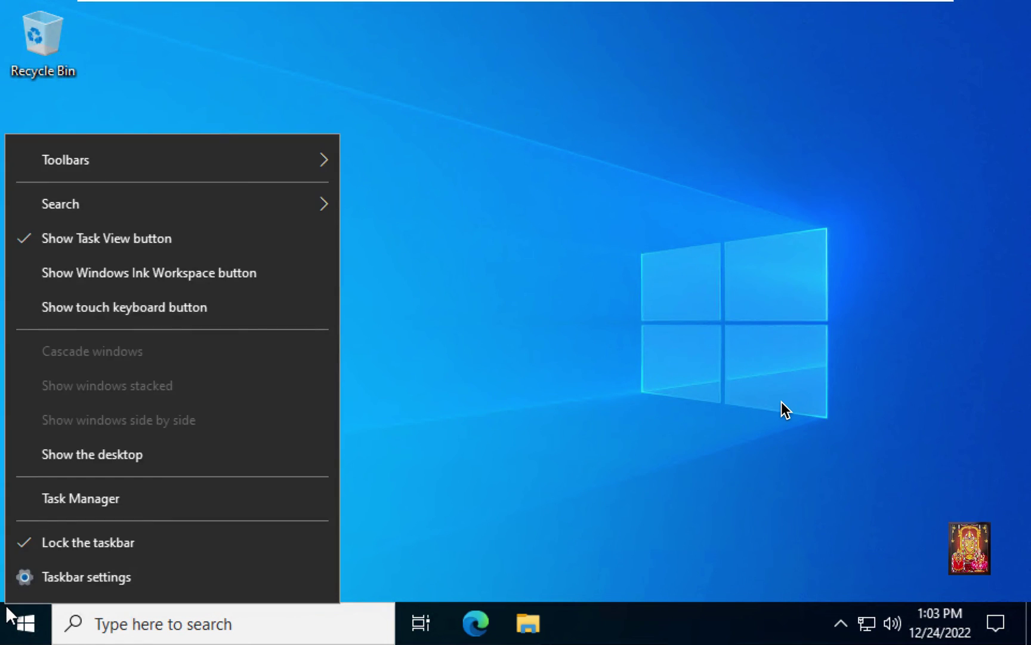
{"action": "right_click", "coordinate": [25, 626]}
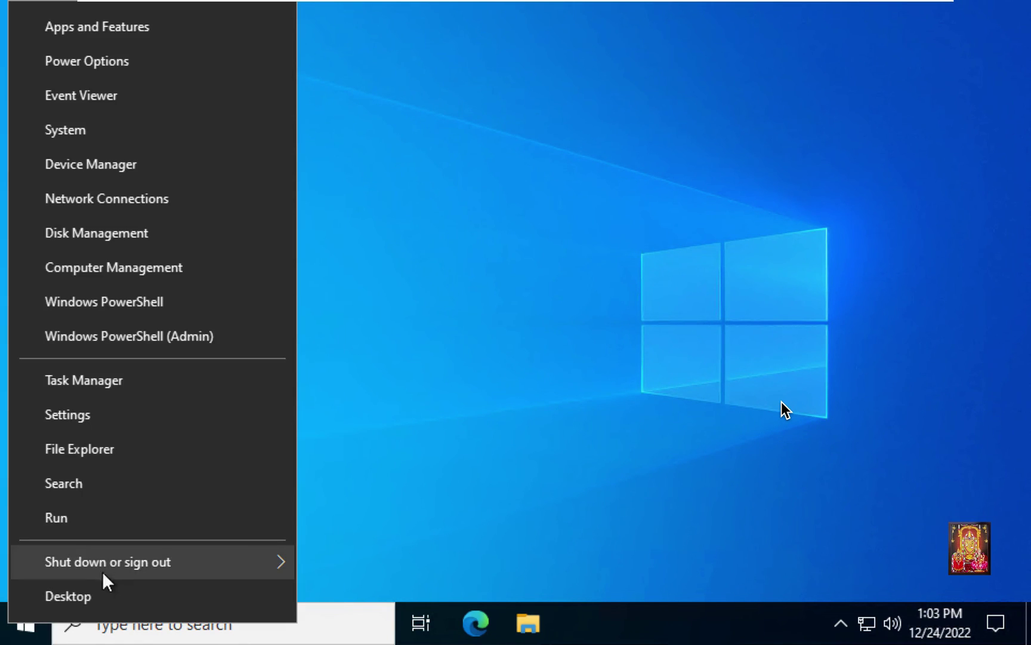
{"action": "mouse_move", "coordinate": [112, 568]}
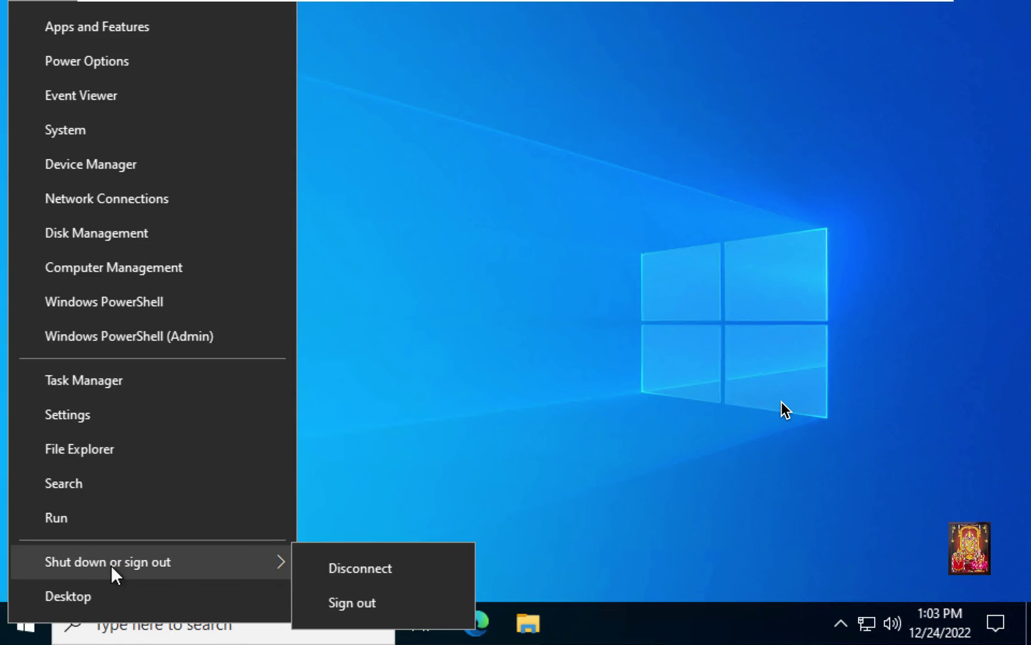
{"action": "left_click", "coordinate": [356, 605]}
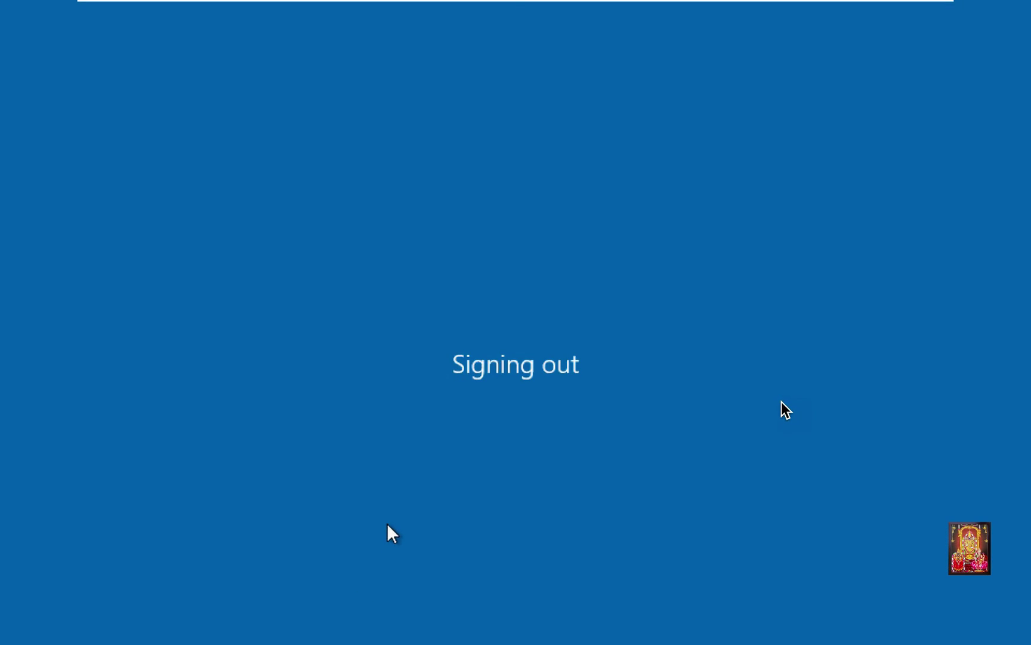